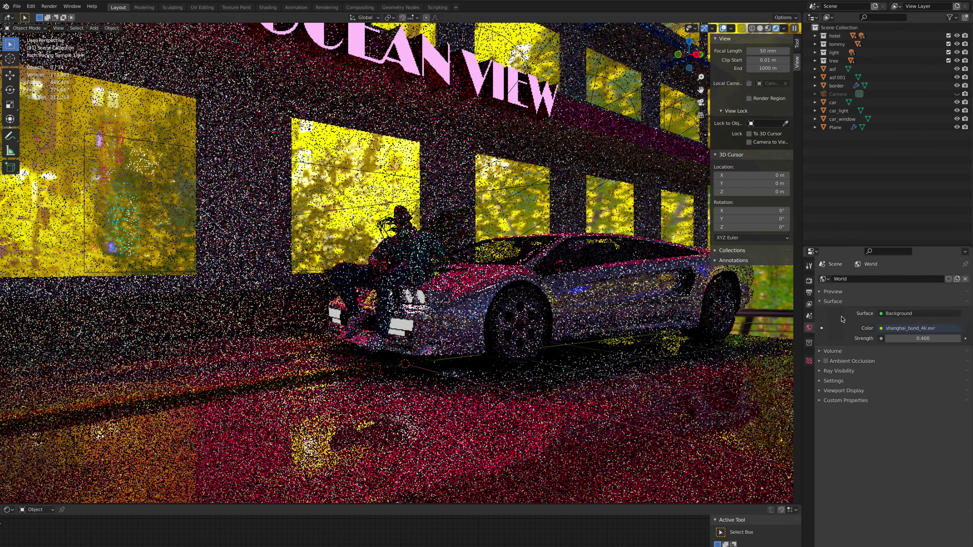
Show the World settings for the night car scene in Blender's Properties editor.
left_click(809, 328)
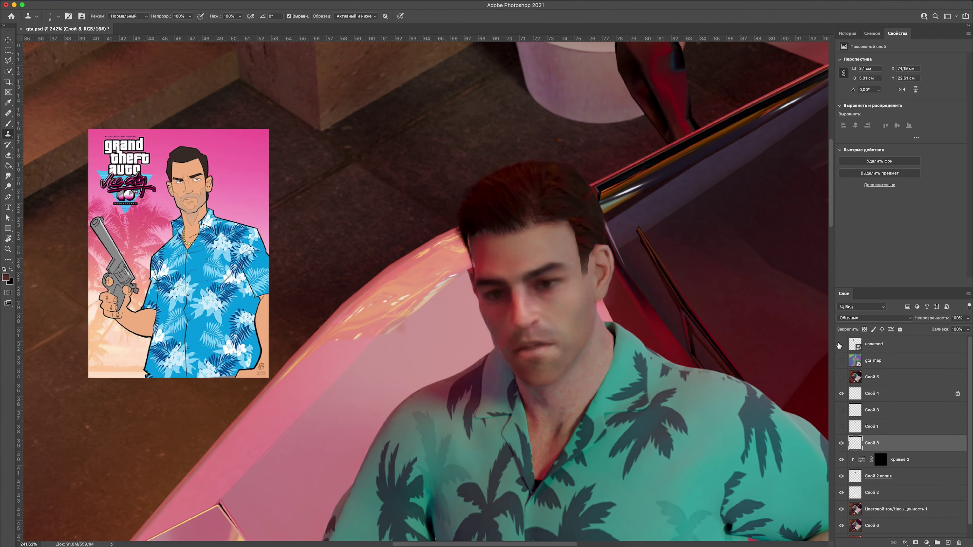
Hide the 'unnamed' Vice City reference poster layer to reveal the man-on-car composite.
left_click(841, 344)
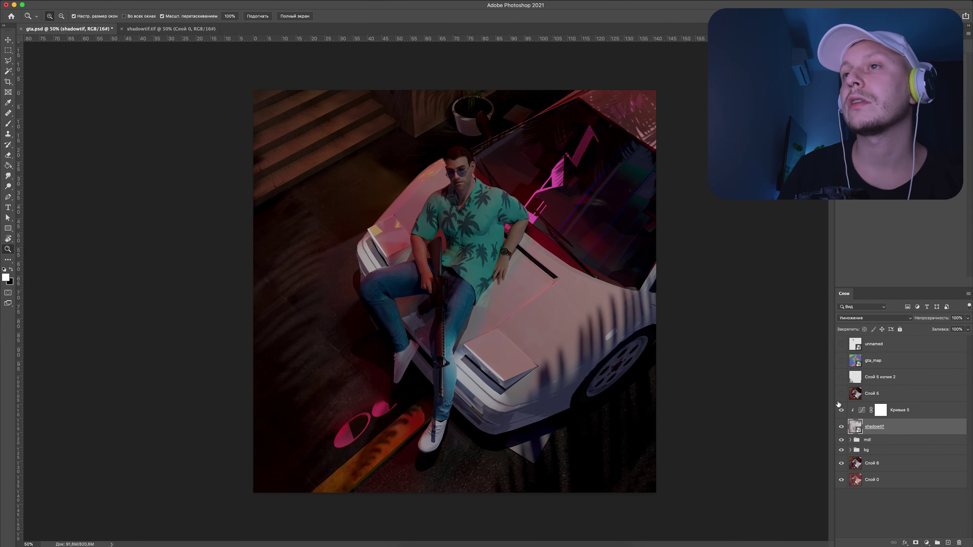
Select the shadowtif palm-shadow layer and check its blending mode options.
left_click(895, 429)
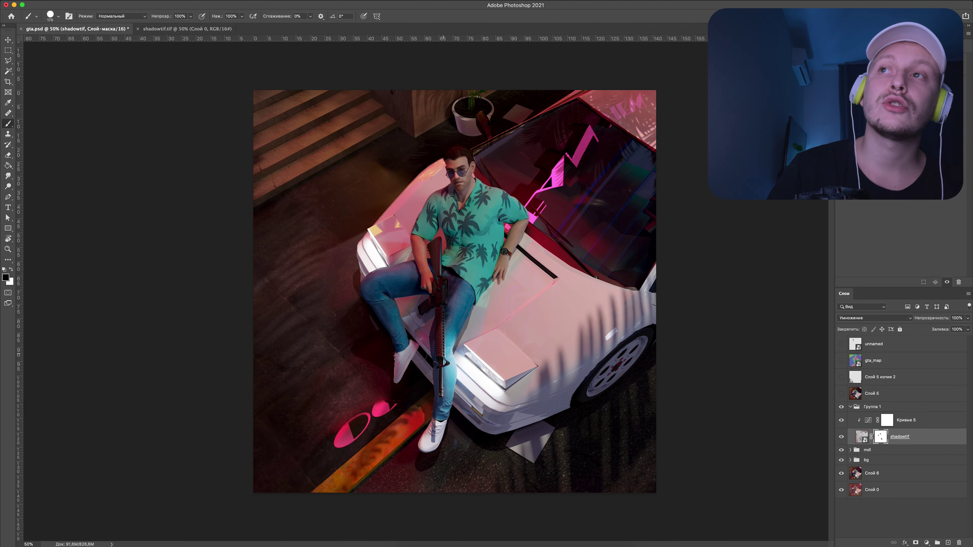
left_click(874, 318)
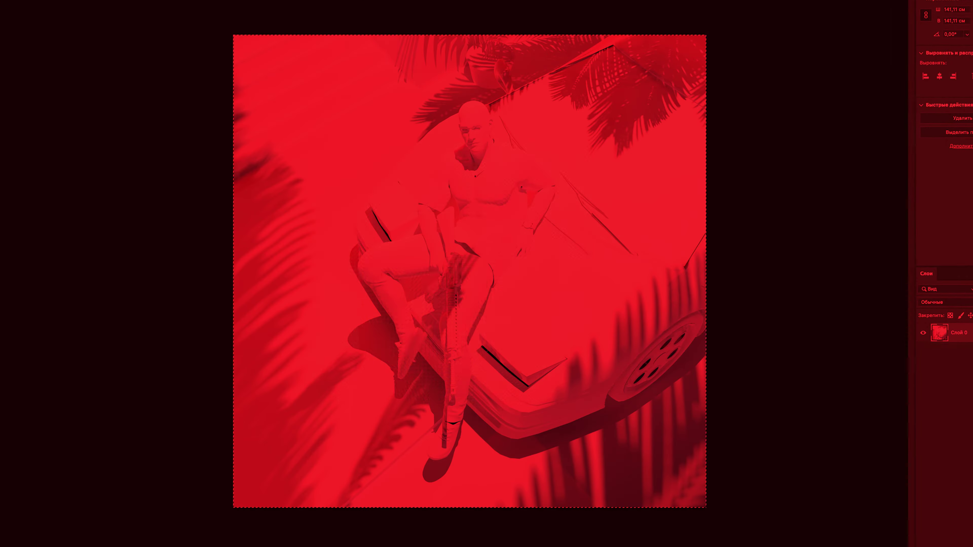
Rotate the newspaper copy so it lies angled on the ground.
key("ctrl+t")
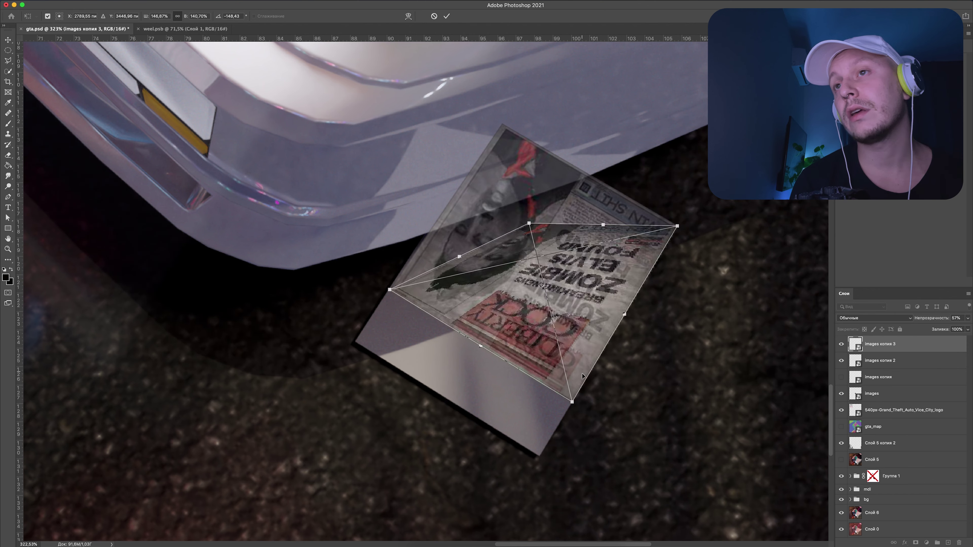
left_click_drag(651, 215, 583, 149)
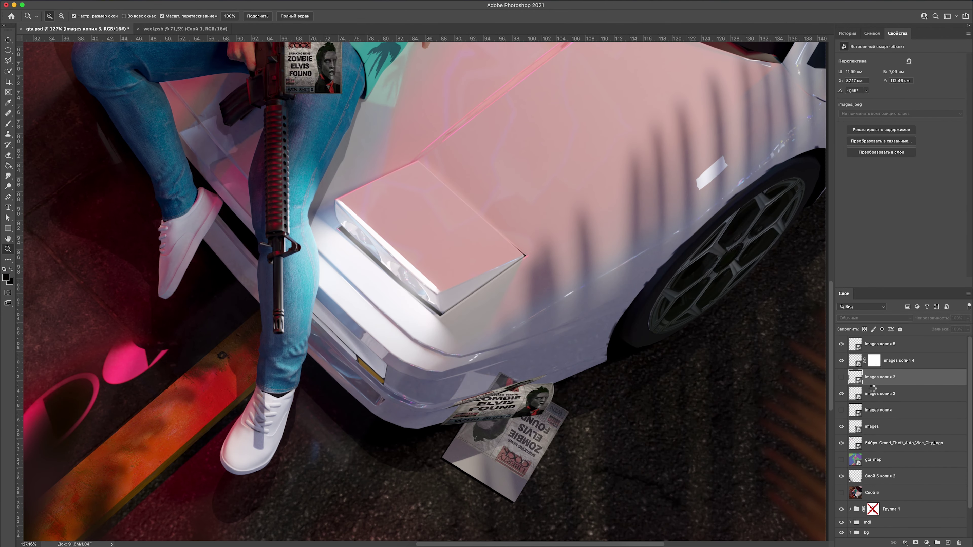
Make the hidden 'images копия 3' newspaper copy layer visible again.
left_click(841, 377)
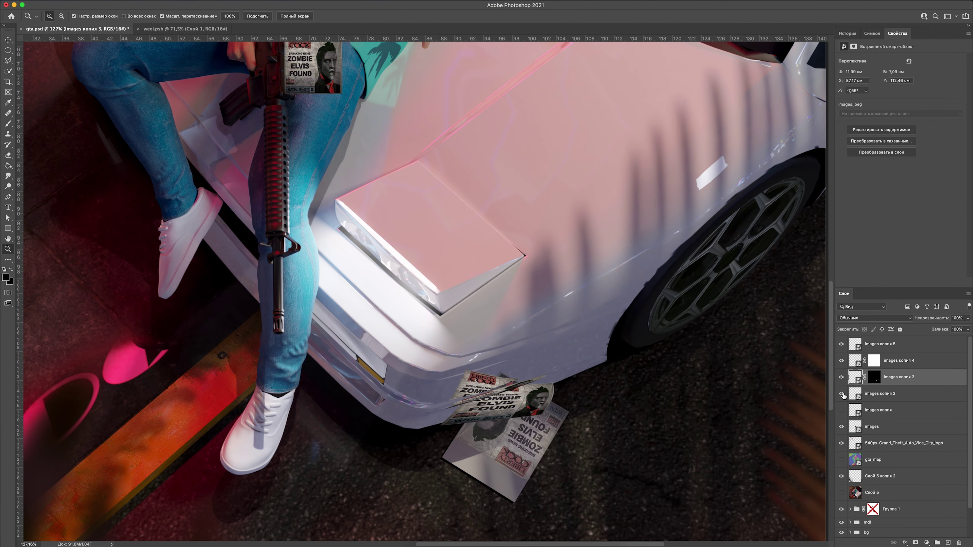